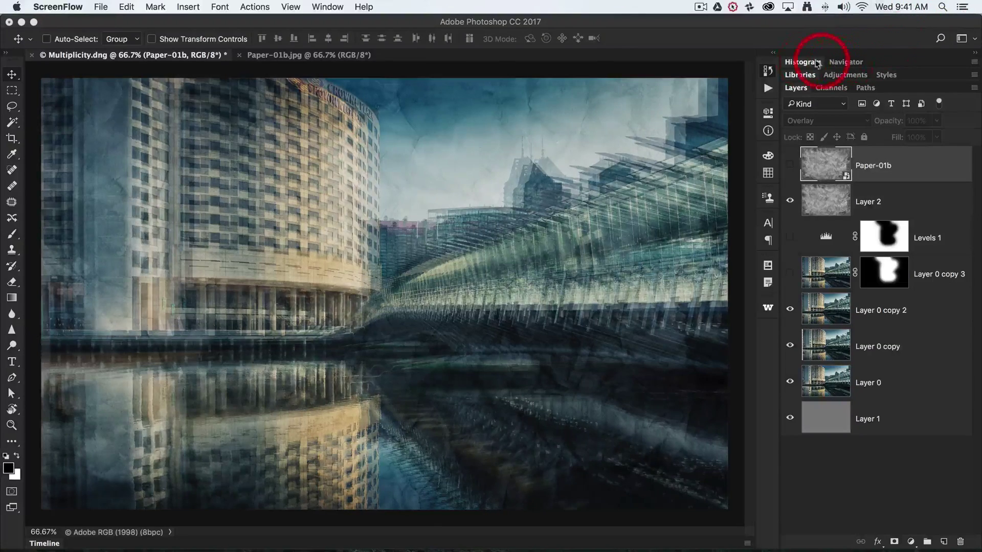
Step: Restore the original Multiplicity.dng snapshot from the History panel
click(767, 72)
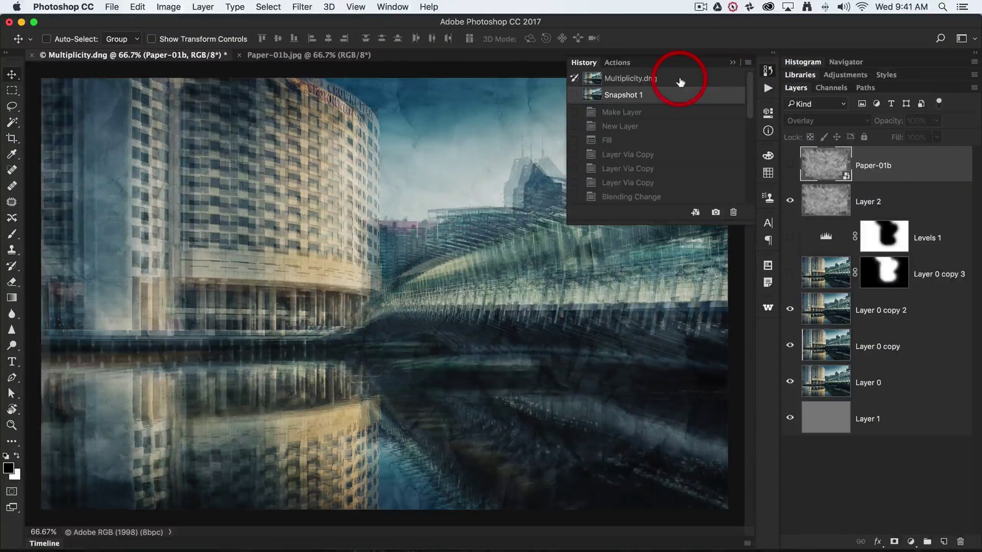
click(682, 79)
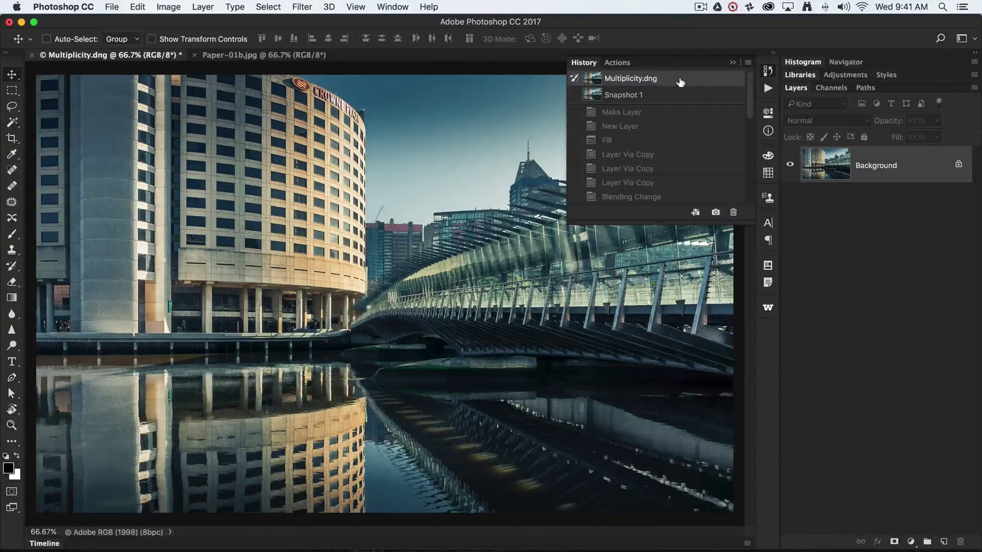
Step: Unlock the Background photo as Layer 0 and add an empty Layer 1 beneath it
click(731, 65)
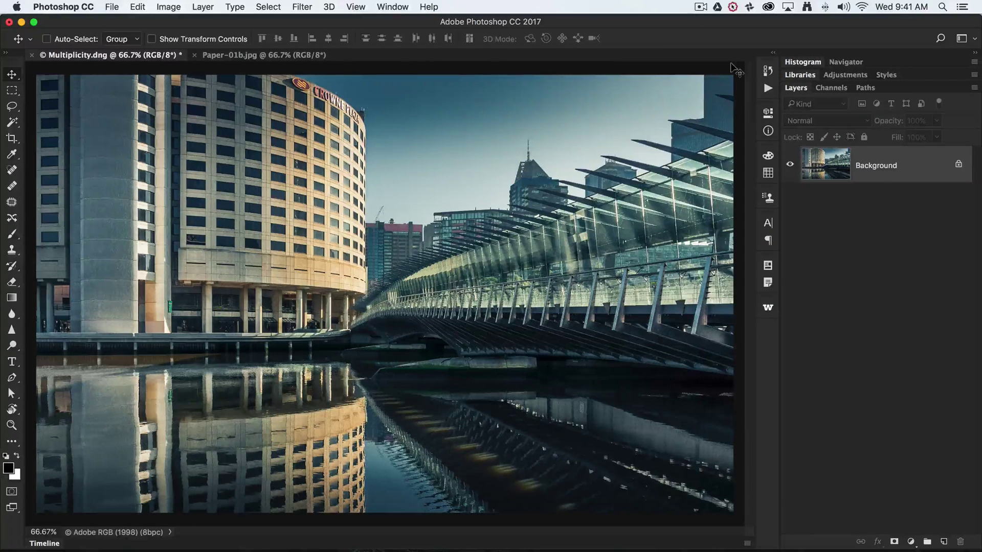
click(958, 166)
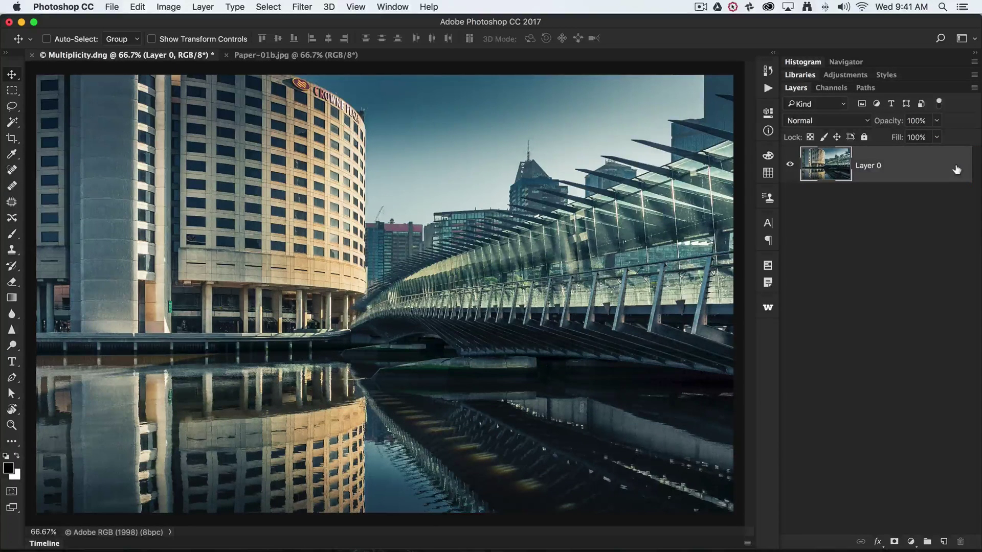
drag(956, 170, 944, 549)
super+click(944, 543)
drag(859, 236, 840, 210)
click(840, 210)
Step: Fill Layer 1 with 50% Gray using Edit > Fill
click(121, 10)
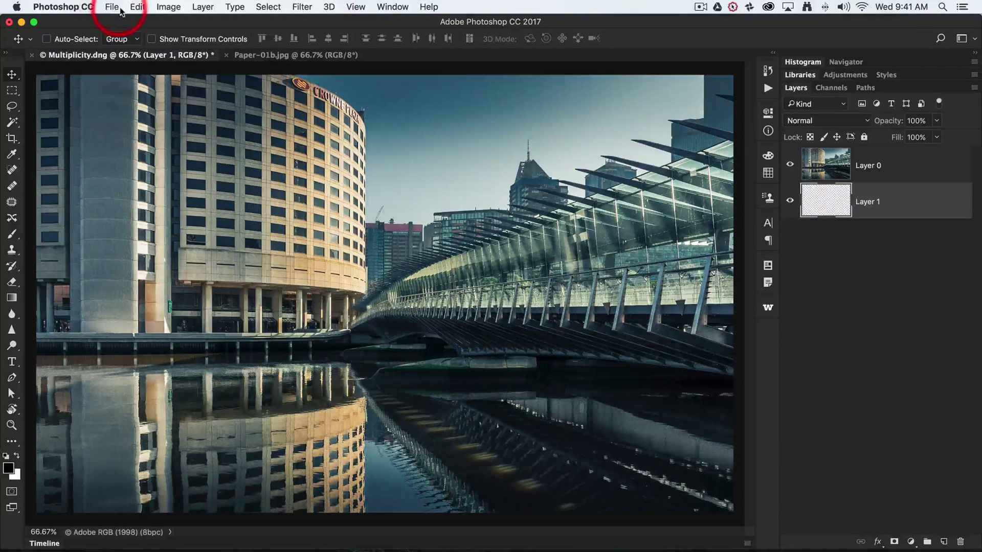
click(137, 7)
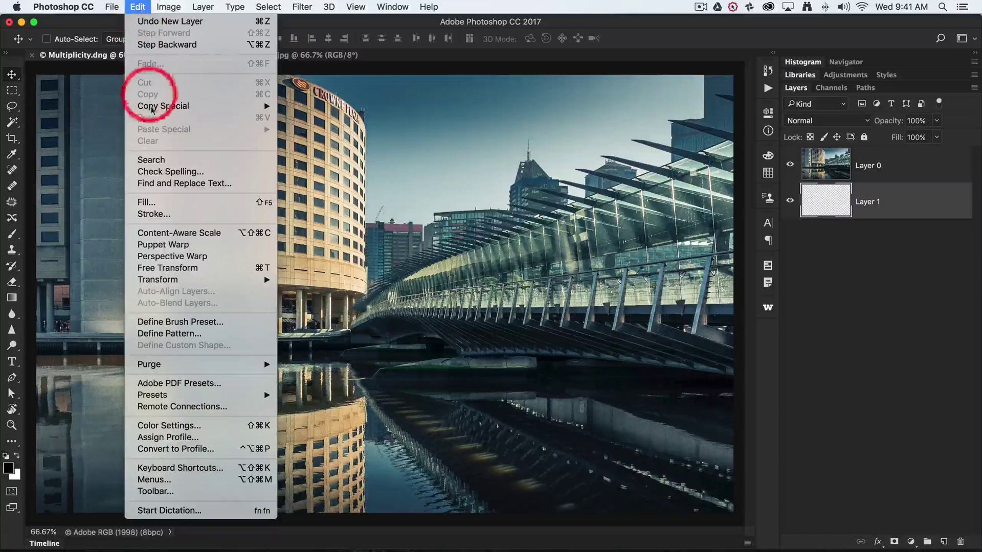
click(146, 202)
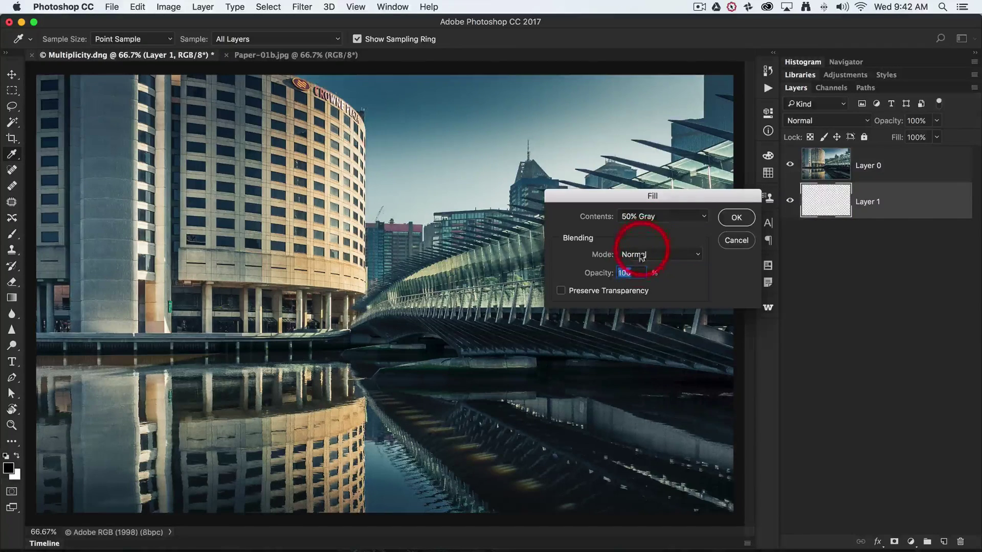
click(737, 219)
key(v)
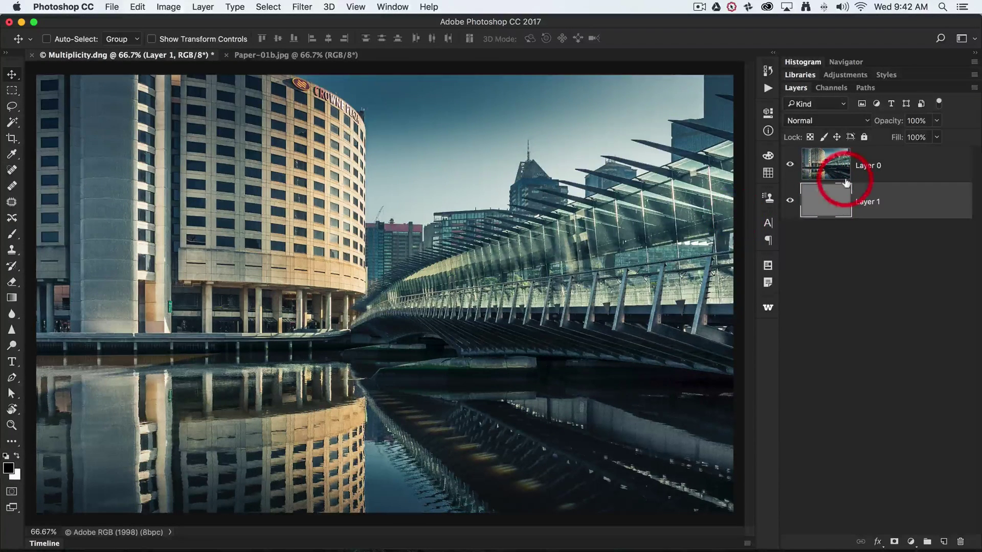
Step: Duplicate Layer 0 into three copies, hide copy 3, and select Layer 0 copy 2
click(835, 166)
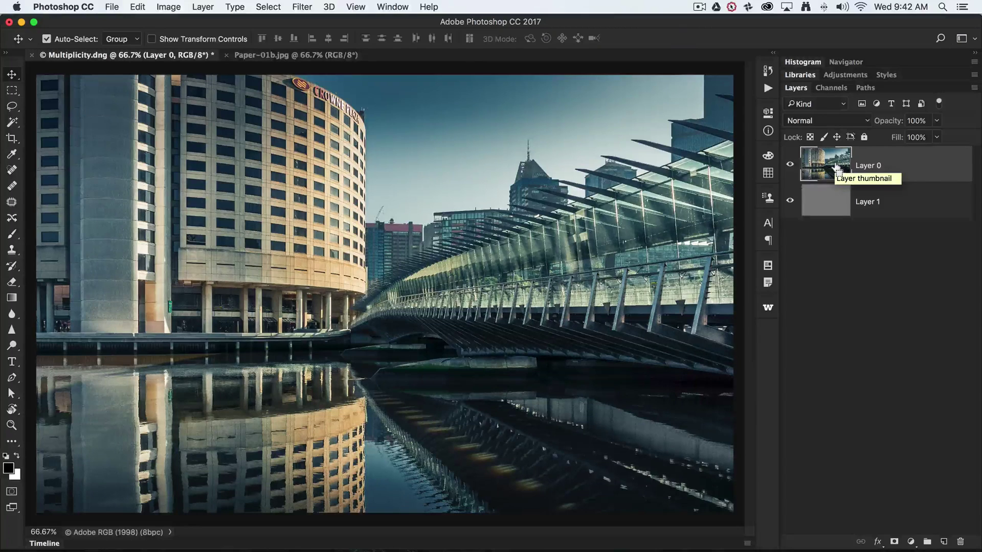
key(super+j)
key(super+j)
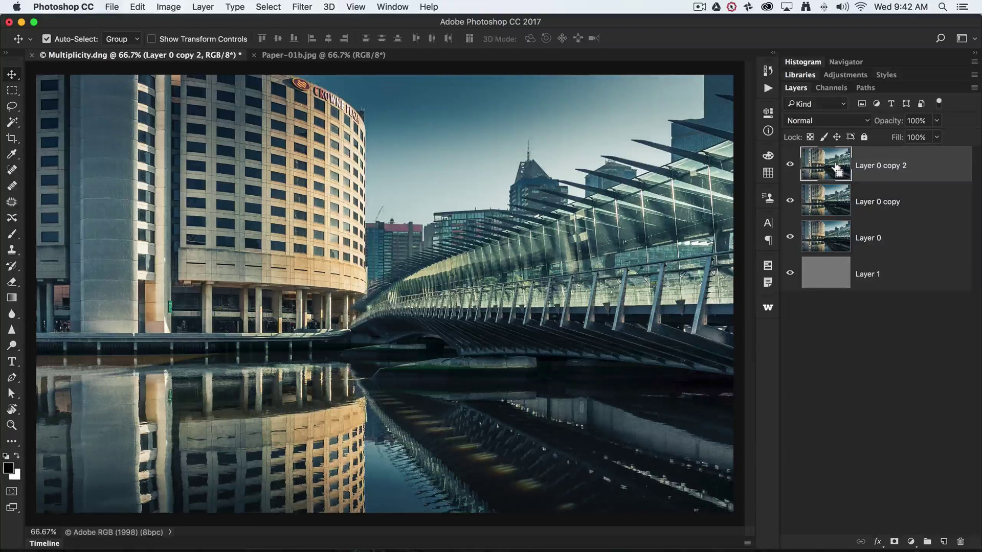
key(super+j)
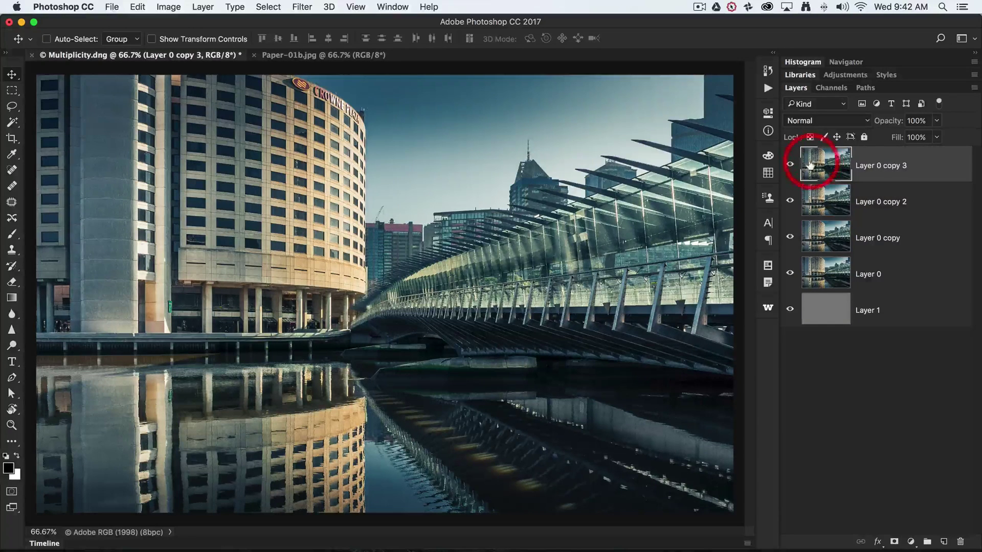
click(790, 166)
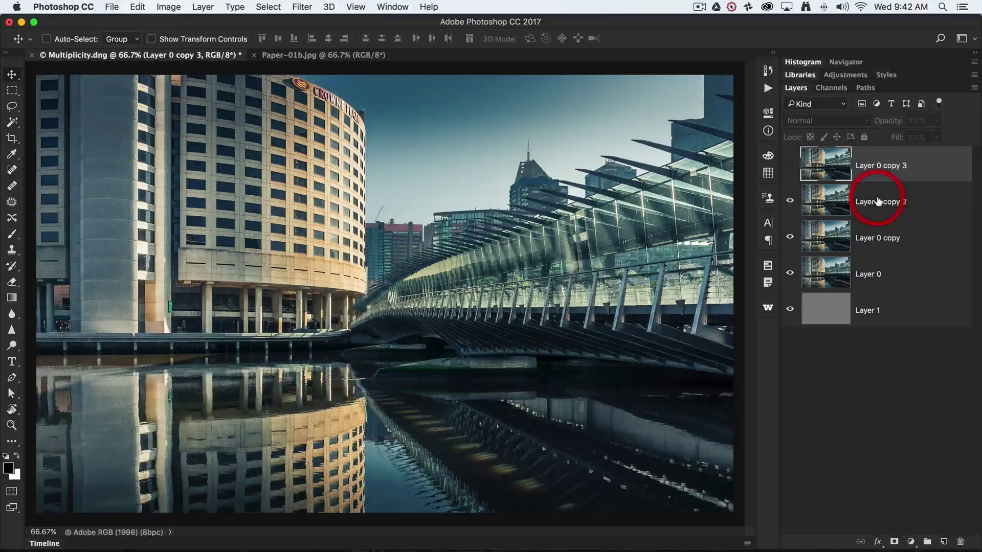
click(878, 201)
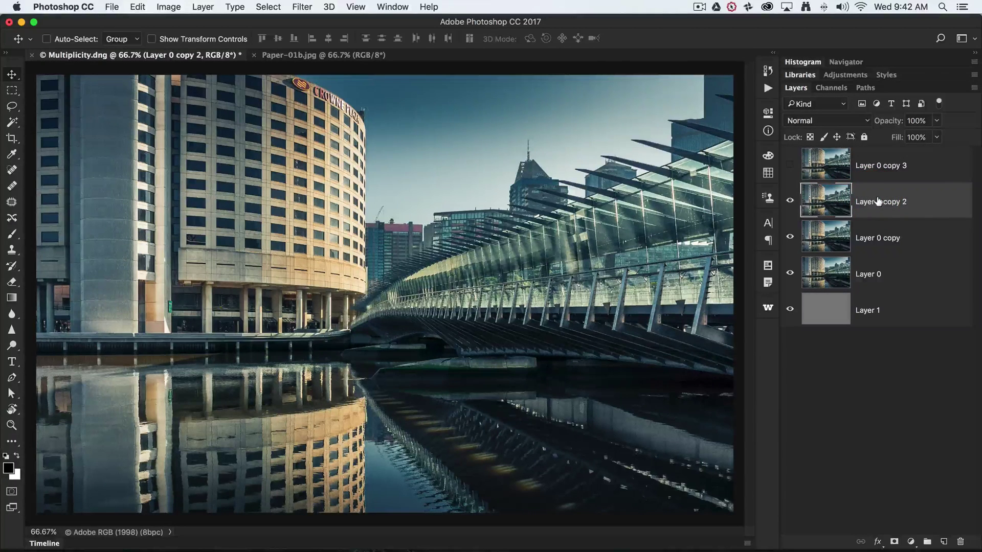
drag(889, 254, 884, 272)
Step: Set Layer 0 through Layer 0 copy 2 to Soft Light at 80% opacity
shift+click(879, 274)
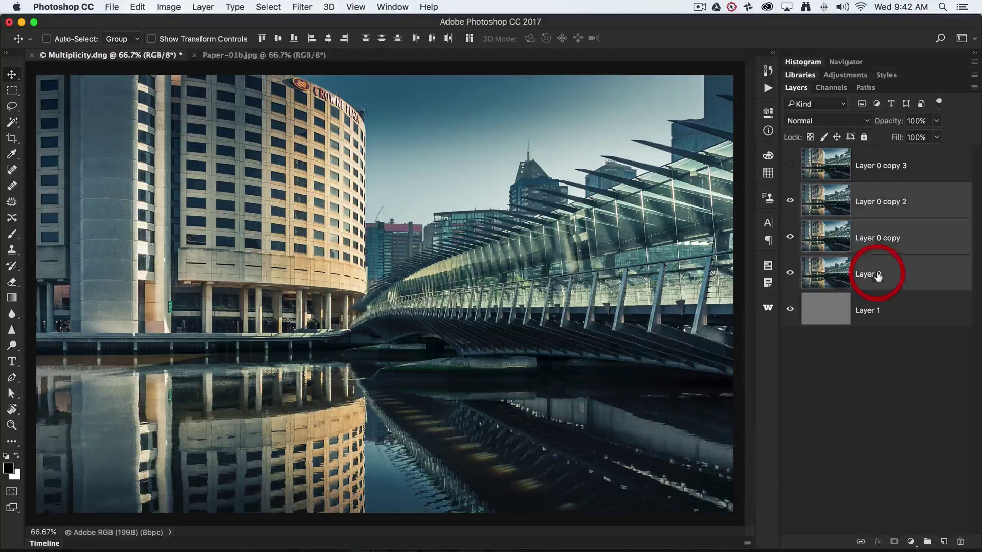
mouse_move(899, 276)
mouse_down()
mouse_move(896, 207)
mouse_move(893, 258)
mouse_up()
mouse_move(897, 123)
mouse_down()
mouse_move(879, 125)
mouse_move(915, 125)
mouse_up()
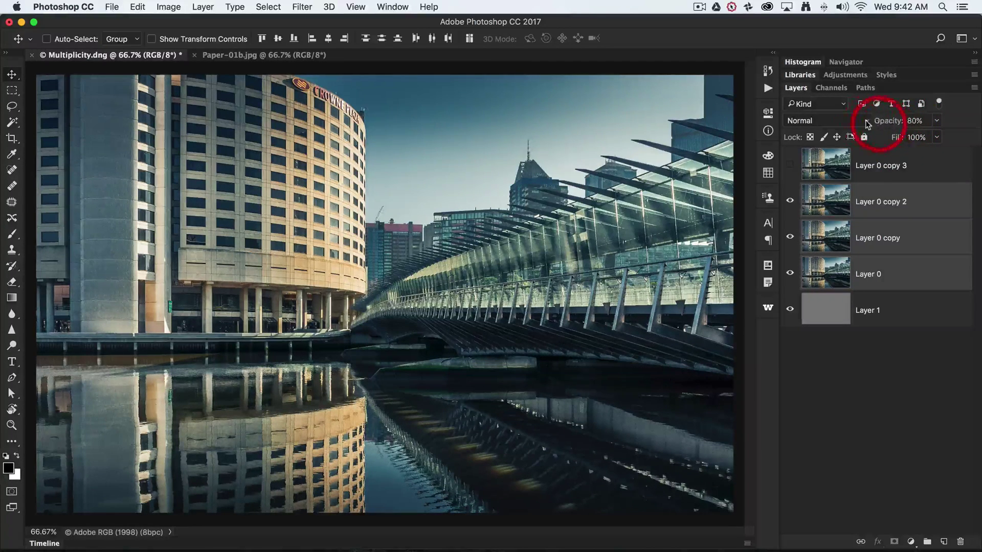
click(867, 120)
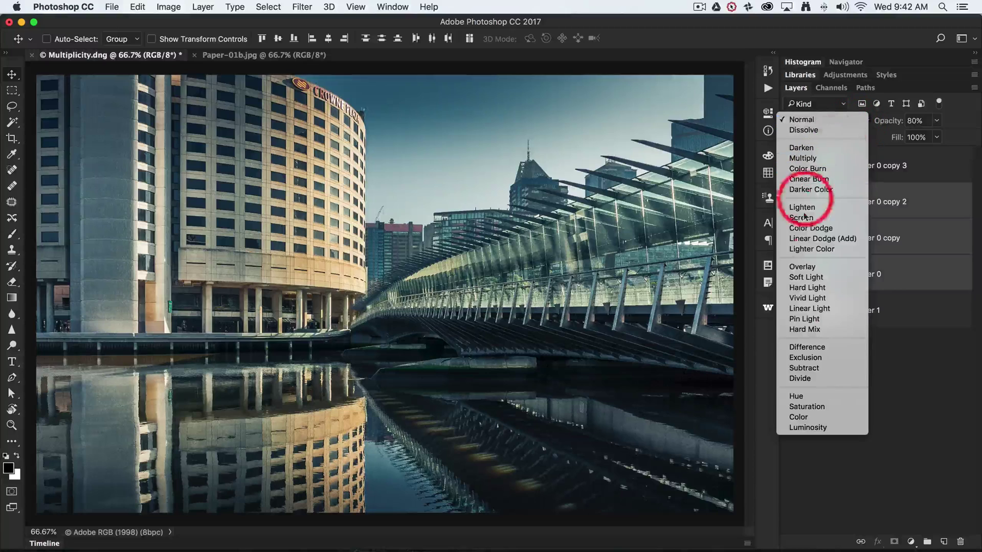
click(813, 278)
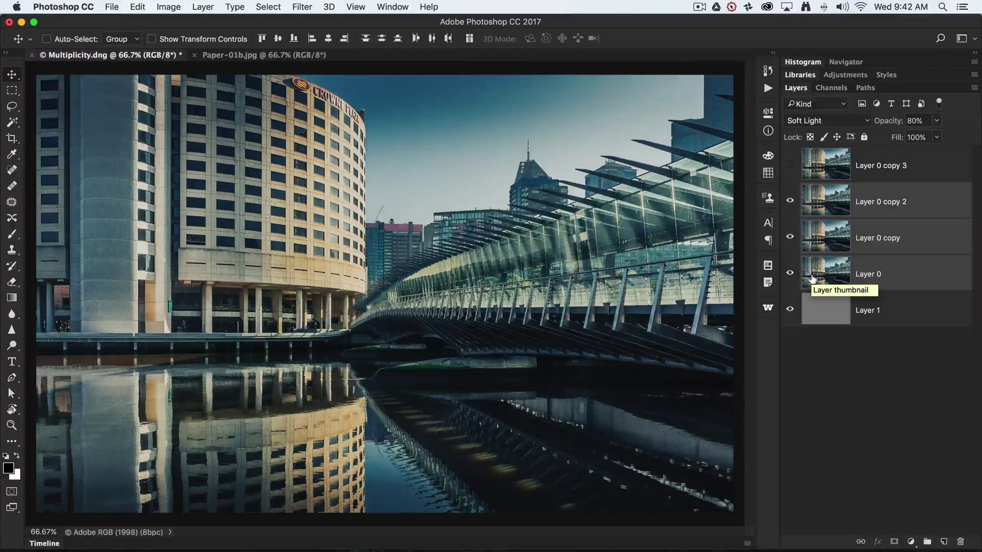
drag(813, 277, 905, 237)
Step: Offset Layer 0 copy and Layer 0 copy 2 (about 0.8 cm) with the Move tool
click(905, 238)
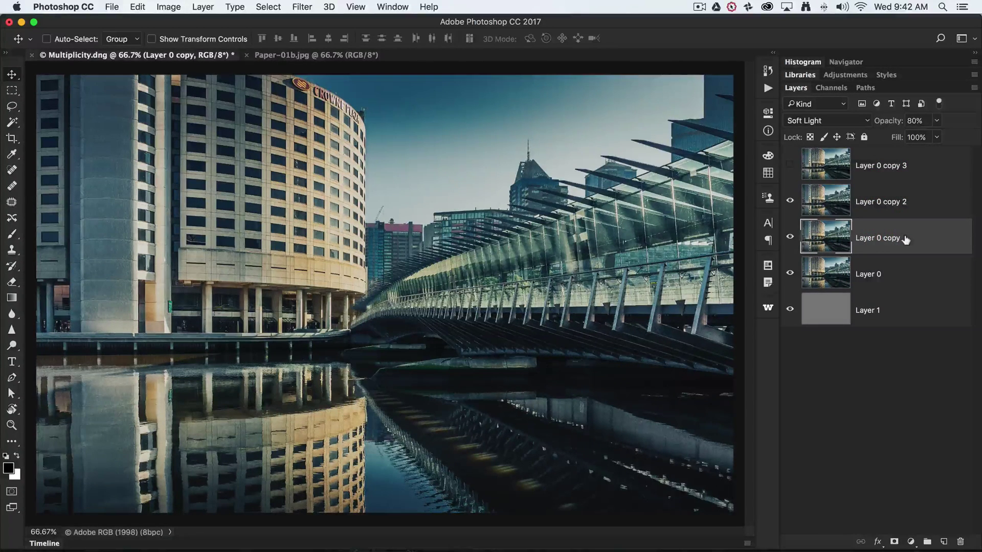
drag(281, 80, 407, 277)
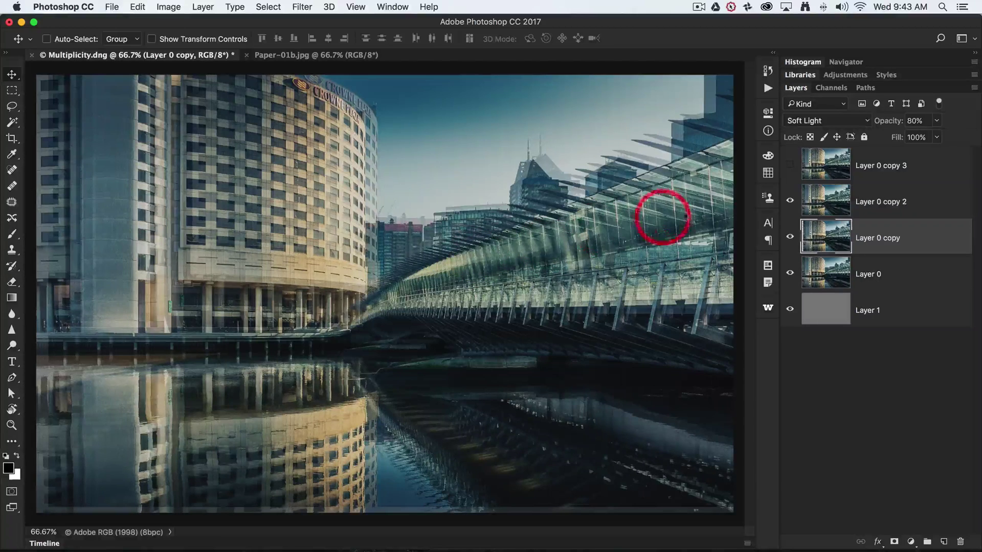
click(866, 206)
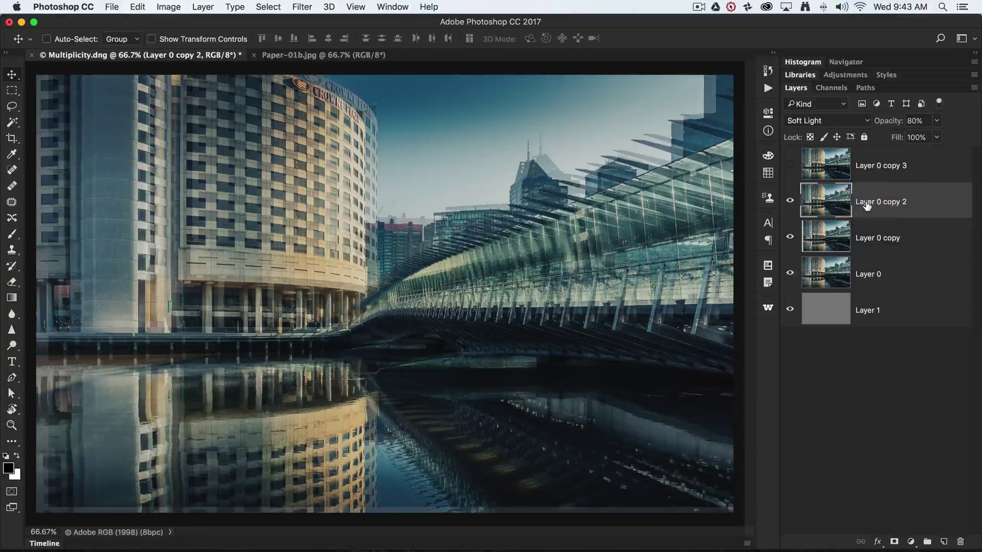
mouse_move(489, 251)
mouse_down()
mouse_move(471, 254)
mouse_move(513, 256)
mouse_move(476, 253)
mouse_up()
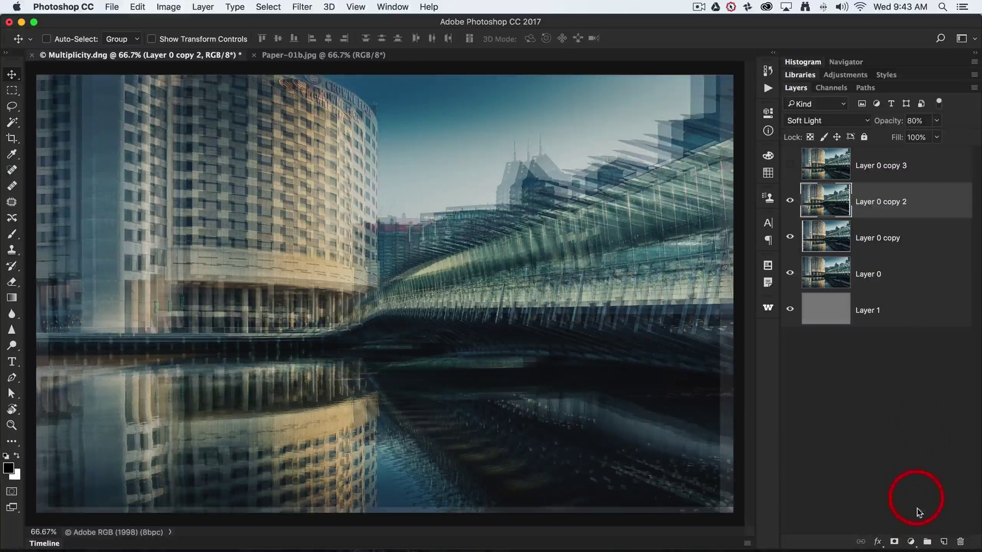
Step: Add a Levels adjustment with input black 10 and white about 219, then show Layer 0 copy 3 again
click(911, 542)
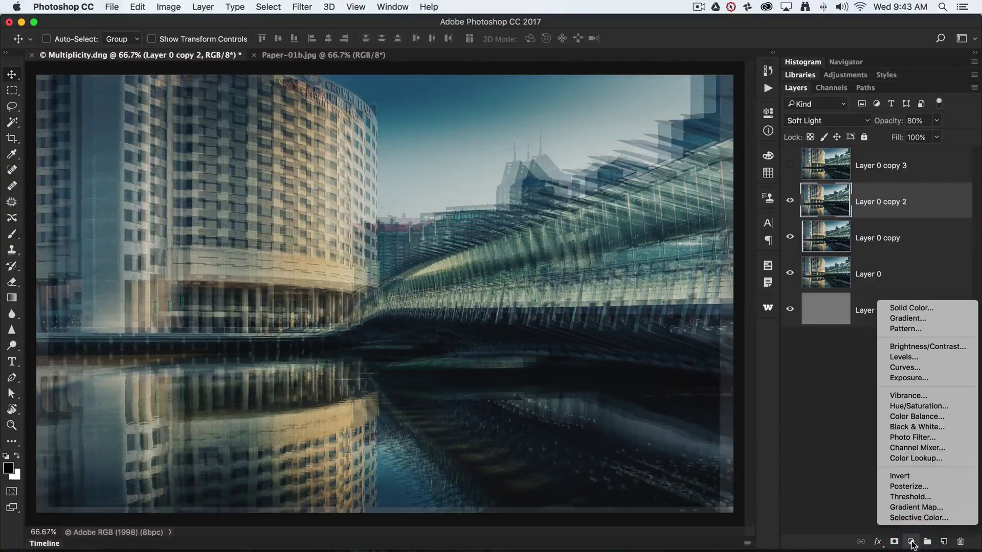
click(903, 357)
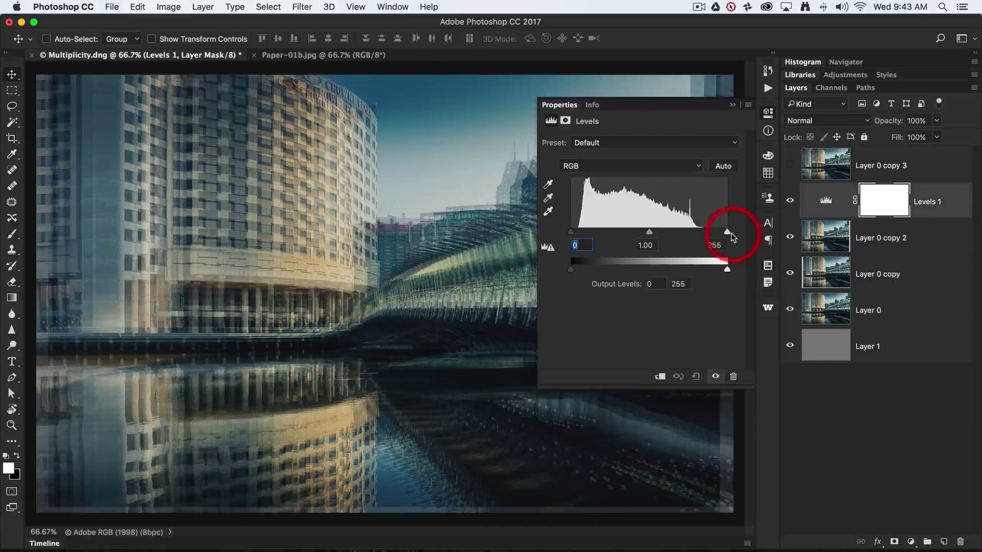
drag(727, 231, 705, 232)
drag(570, 232, 577, 231)
click(706, 231)
drag(704, 232, 706, 228)
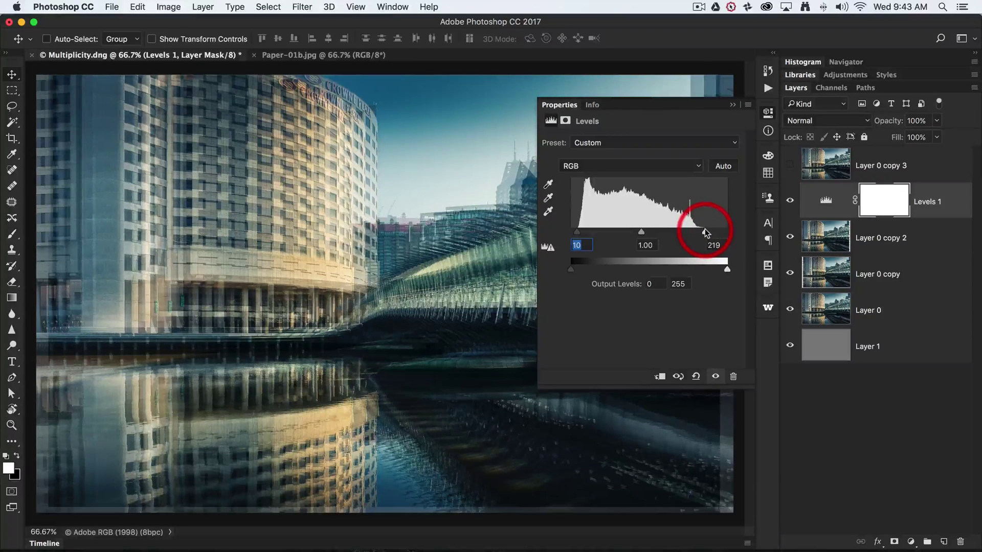
click(731, 106)
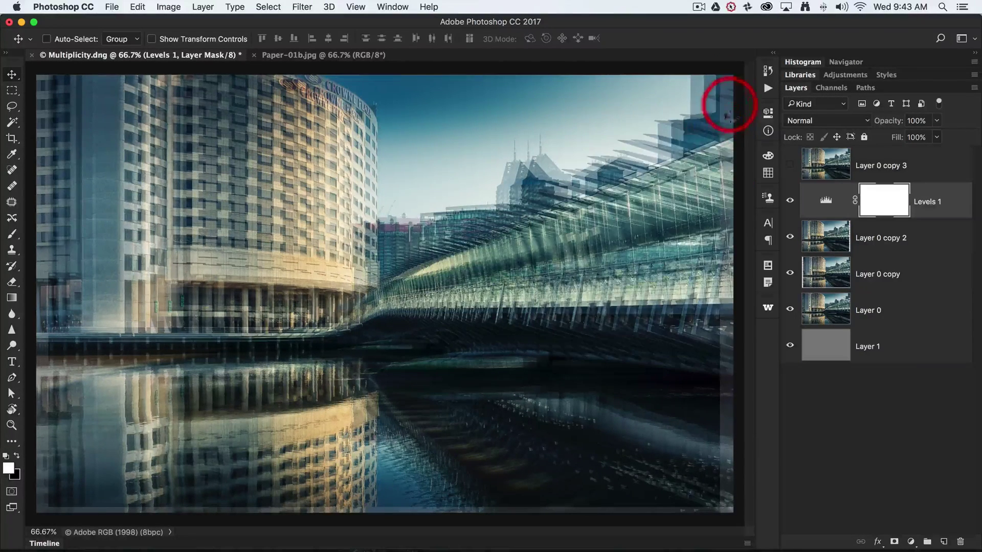
click(634, 295)
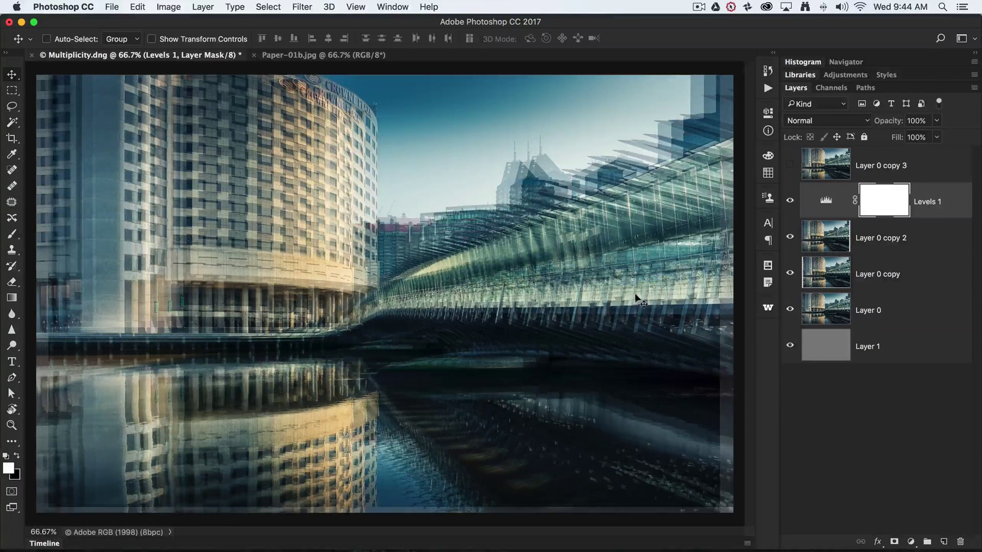
click(790, 165)
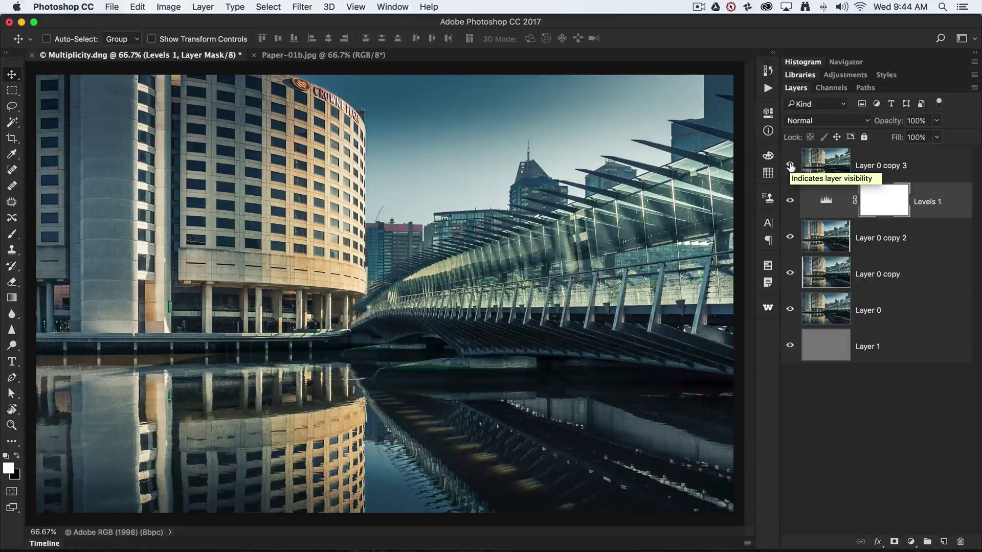
Step: Give Layer 0 copy 3 a black layer mask that hides it entirely
click(913, 166)
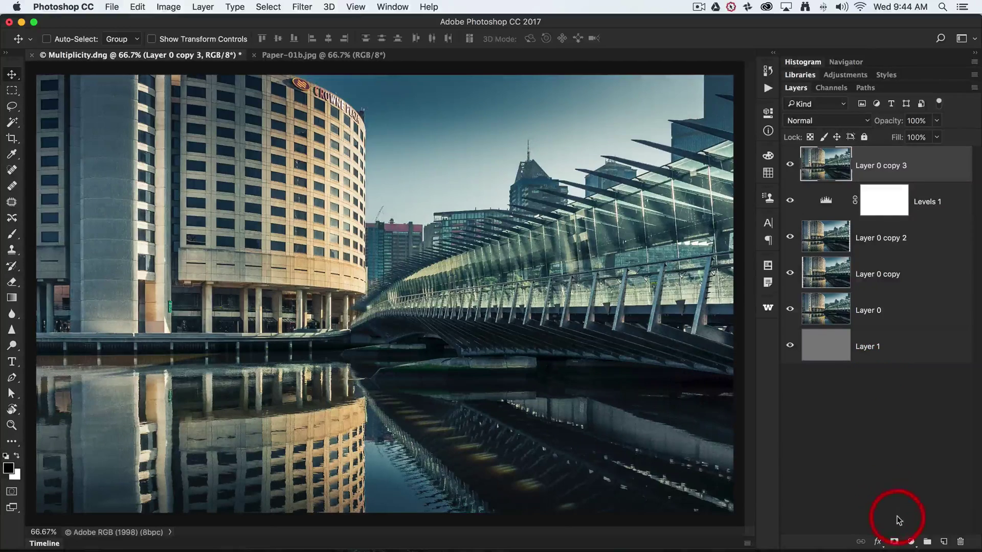
alt+click(894, 542)
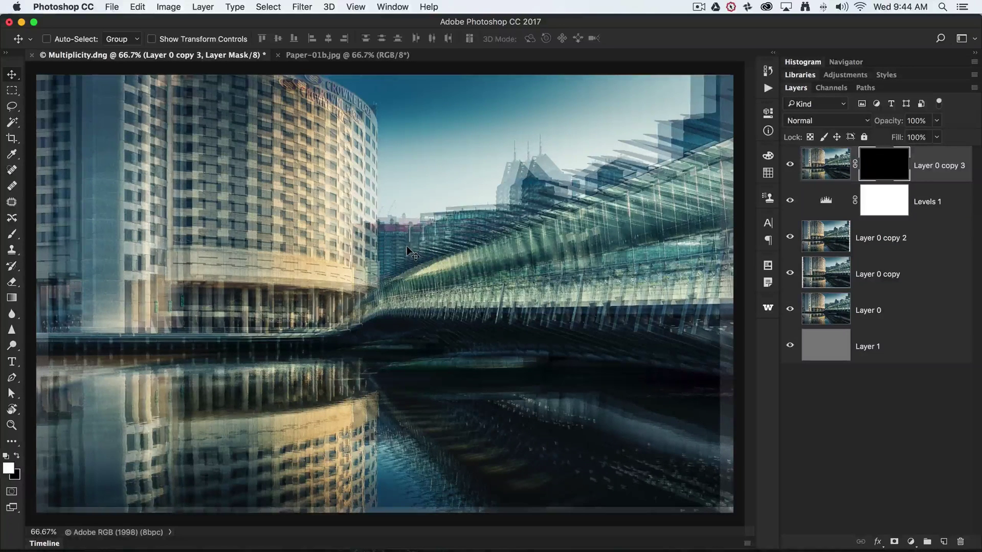
key(b)
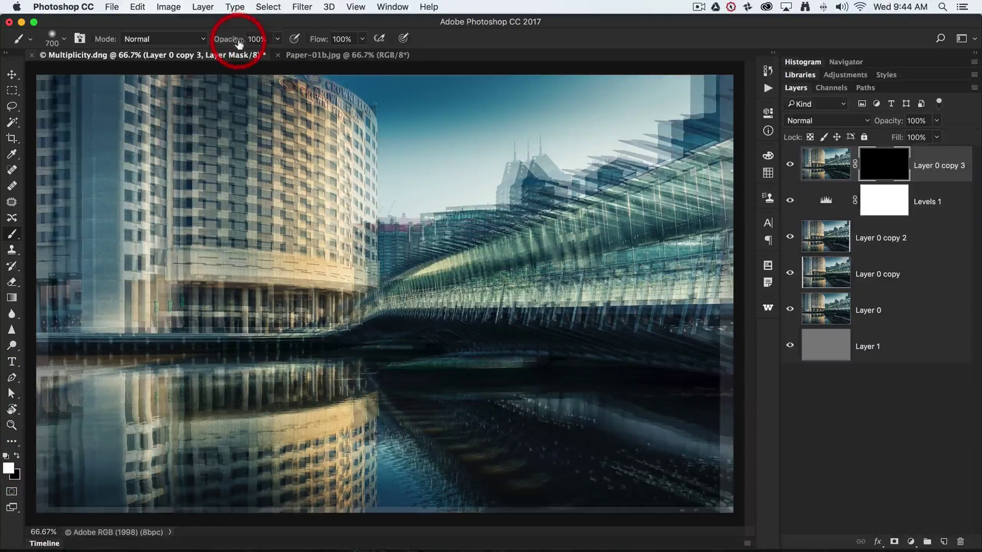
Step: Set the brush to 700 px with 0% hardness
click(65, 40)
click(70, 109)
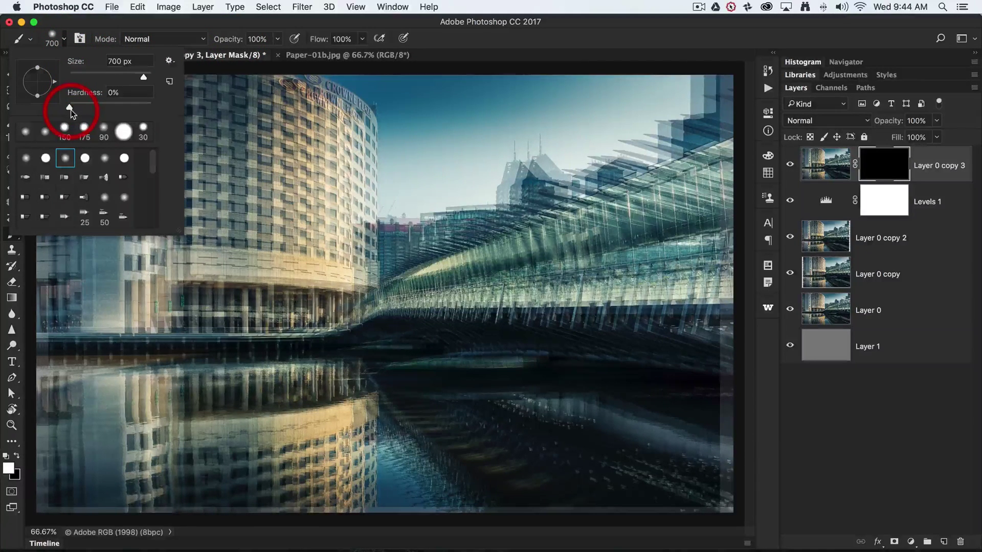
click(468, 35)
click(438, 38)
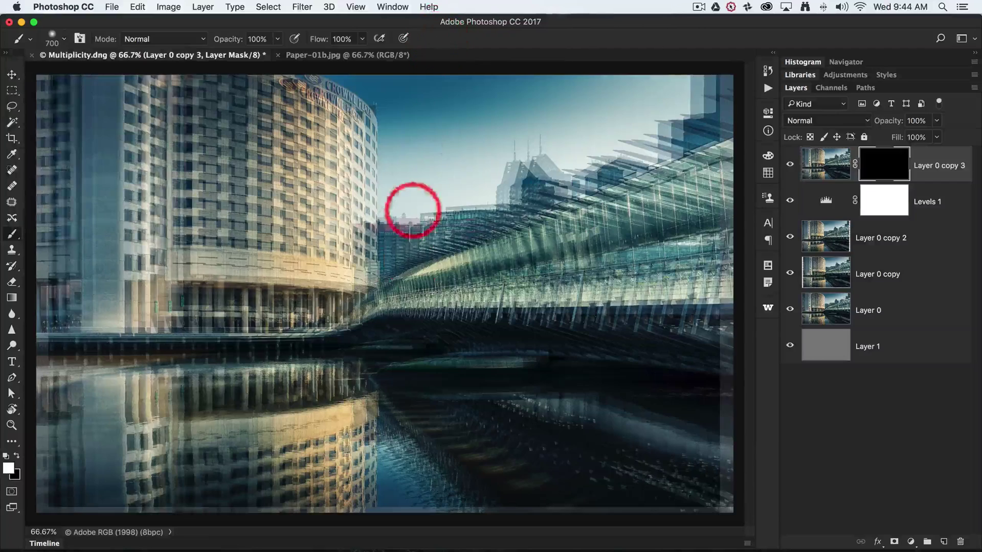
Step: Paint white on the mask over the hotel, central tower and bridge
mouse_move(424, 250)
mouse_down()
mouse_move(395, 227)
mouse_move(412, 224)
mouse_move(403, 170)
mouse_move(415, 113)
mouse_move(335, 72)
mouse_up()
mouse_move(489, 198)
mouse_down()
mouse_move(516, 163)
mouse_move(514, 149)
mouse_move(557, 163)
mouse_move(447, 175)
mouse_up()
mouse_move(374, 271)
mouse_down()
mouse_move(352, 309)
mouse_move(435, 333)
mouse_up()
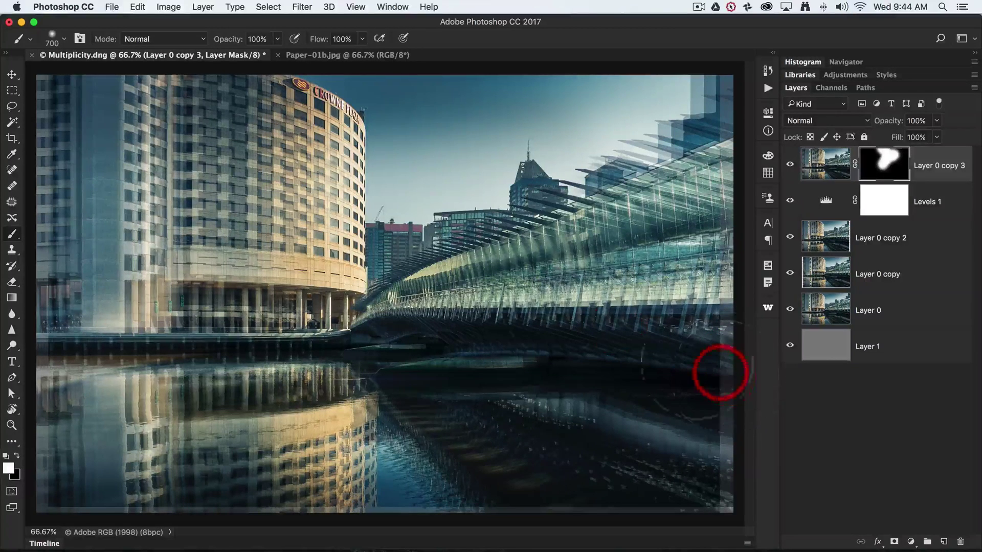
click(13, 143)
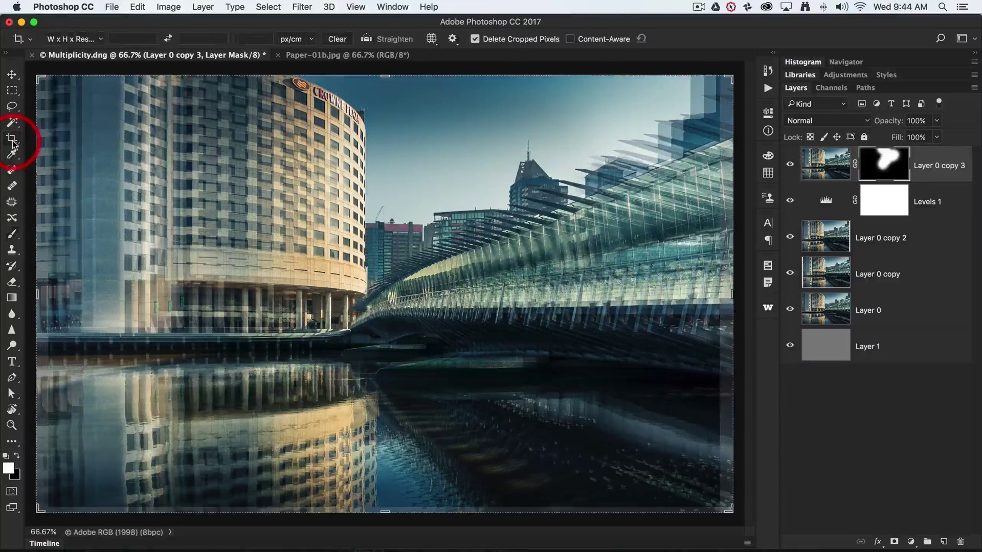
Step: Crop with the W x H x Resolution preset, pulling in the right and bottom edges
click(100, 39)
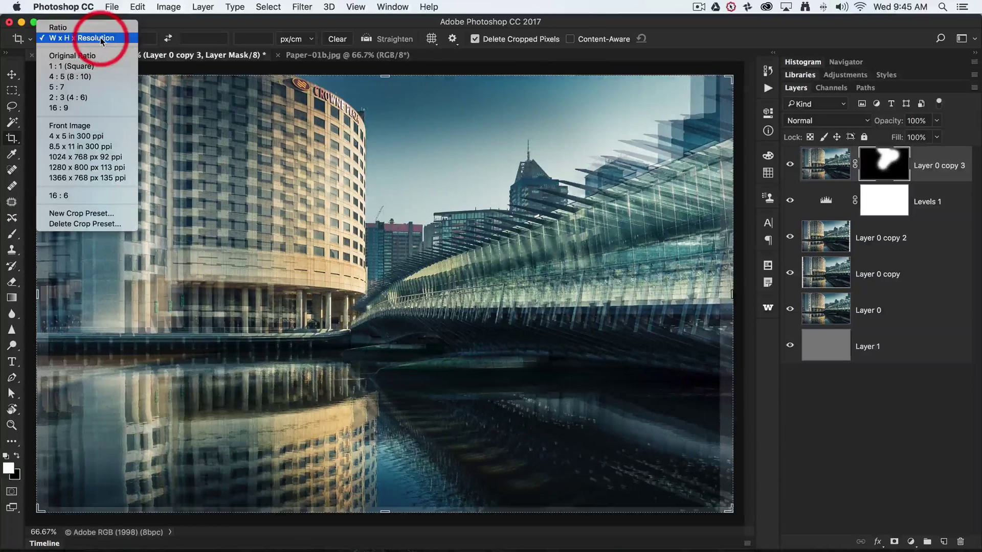
click(102, 39)
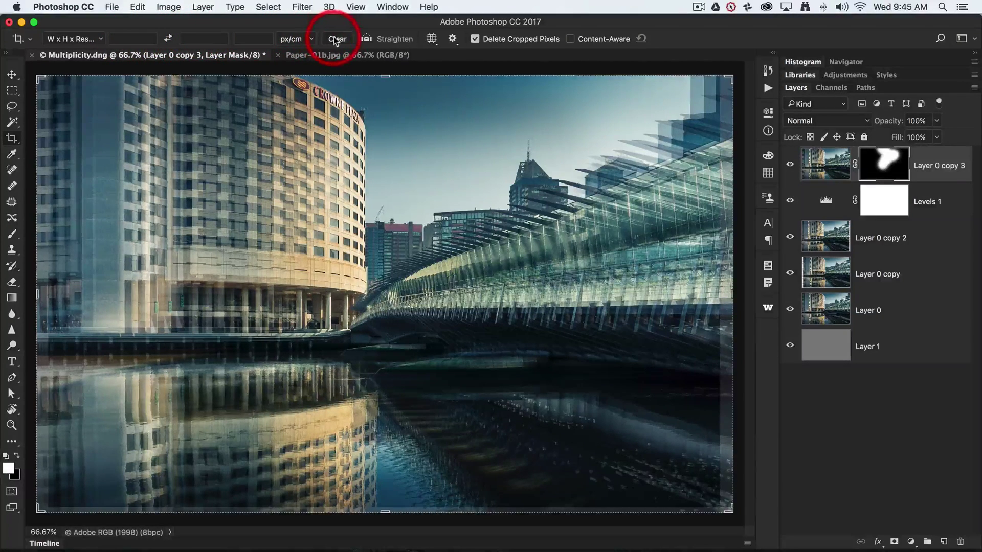
drag(733, 295, 726, 294)
drag(389, 510, 388, 509)
click(447, 82)
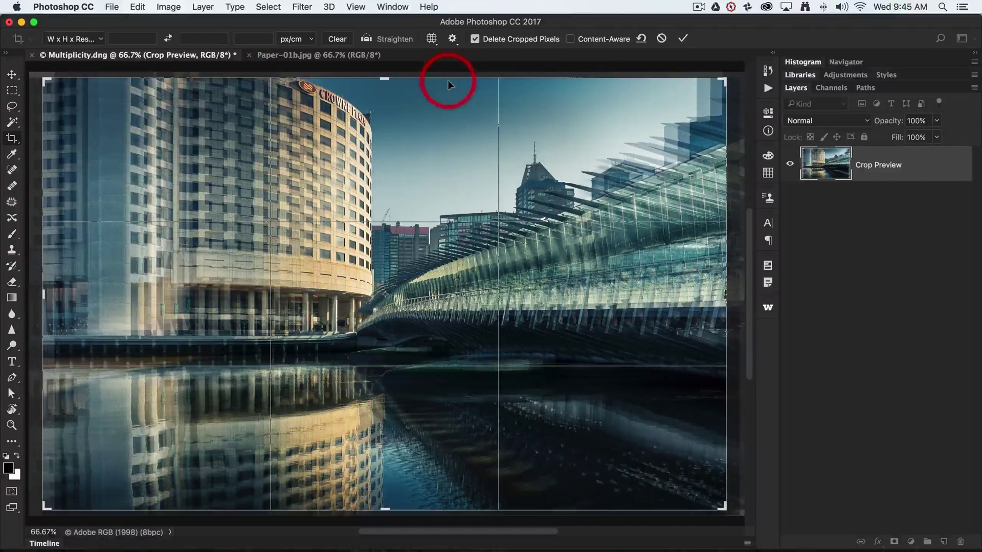
click(684, 40)
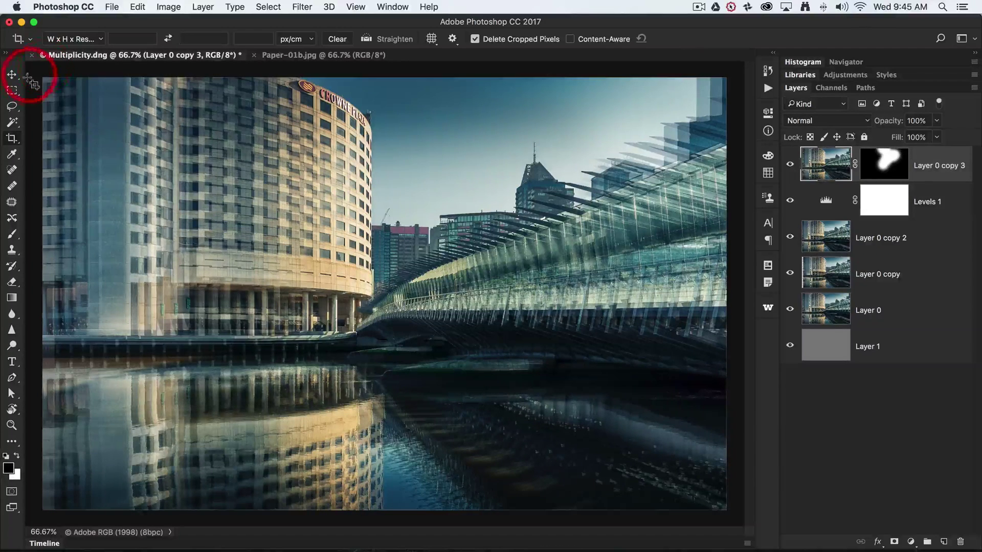
Step: Place Paper-01b.jpg embedded and stretch it to the canvas's left and right edges
click(112, 7)
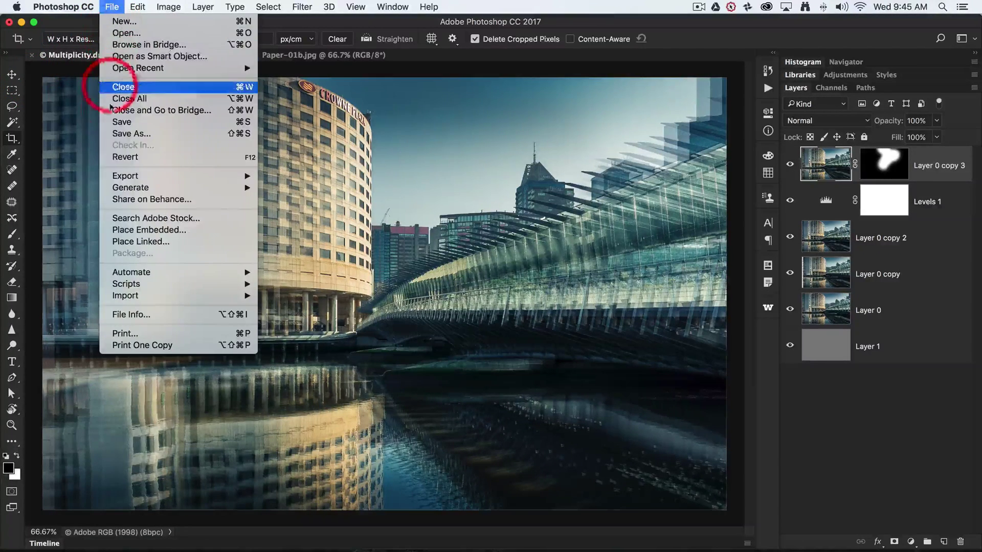
click(126, 231)
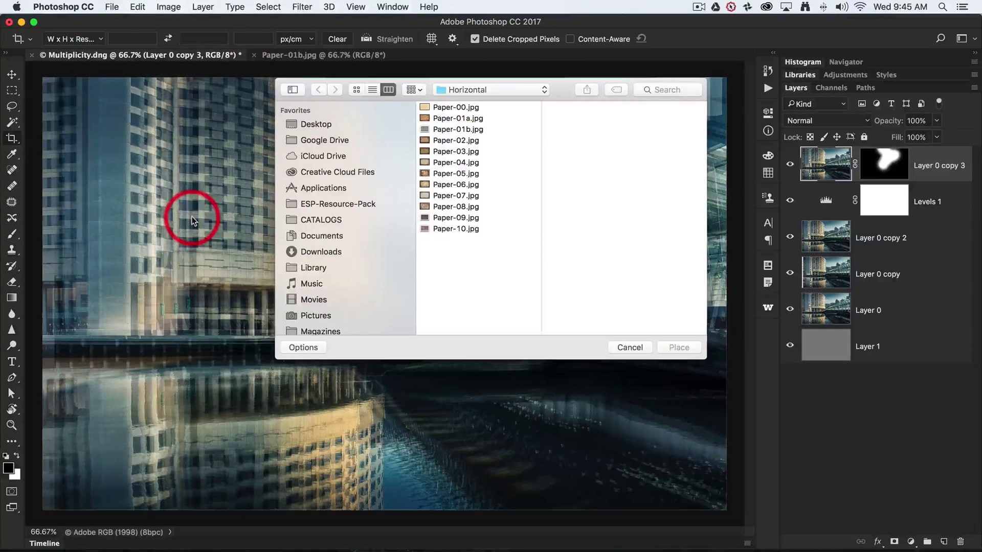
click(469, 134)
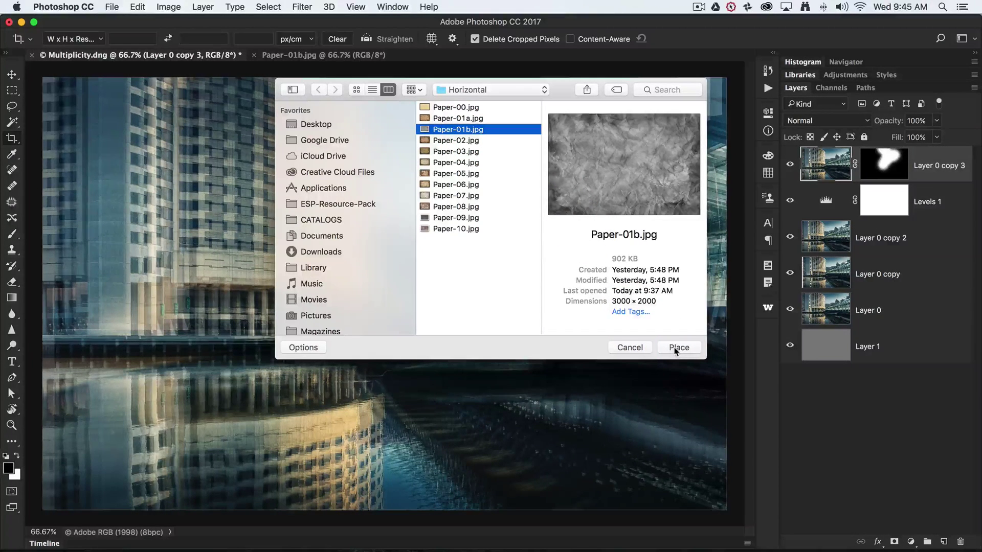
click(674, 348)
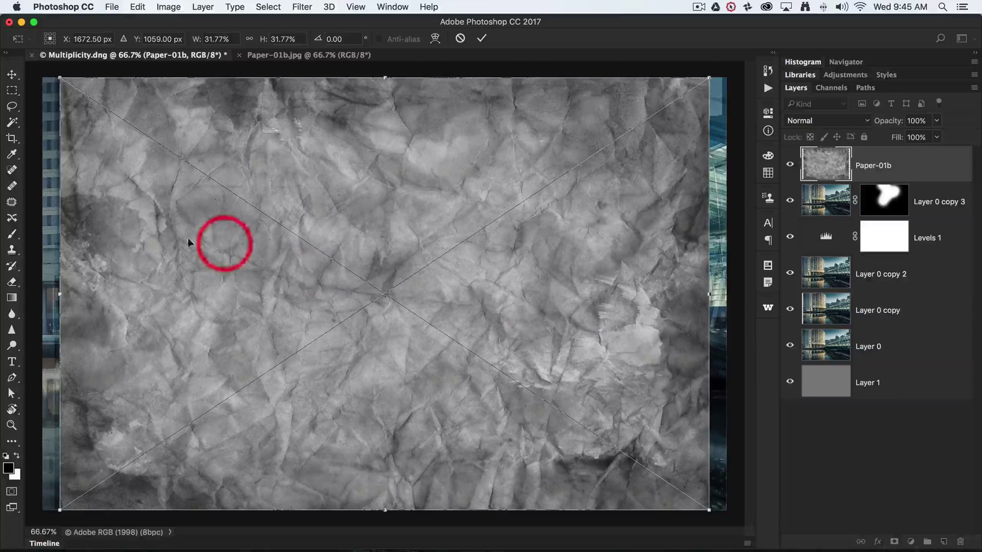
drag(60, 294, 41, 295)
drag(710, 295, 727, 295)
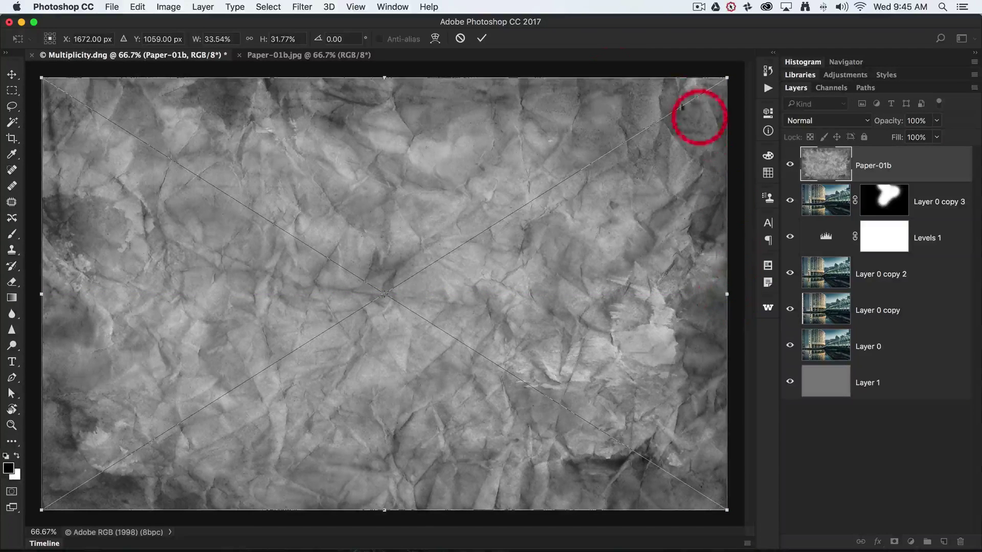
click(481, 40)
click(903, 170)
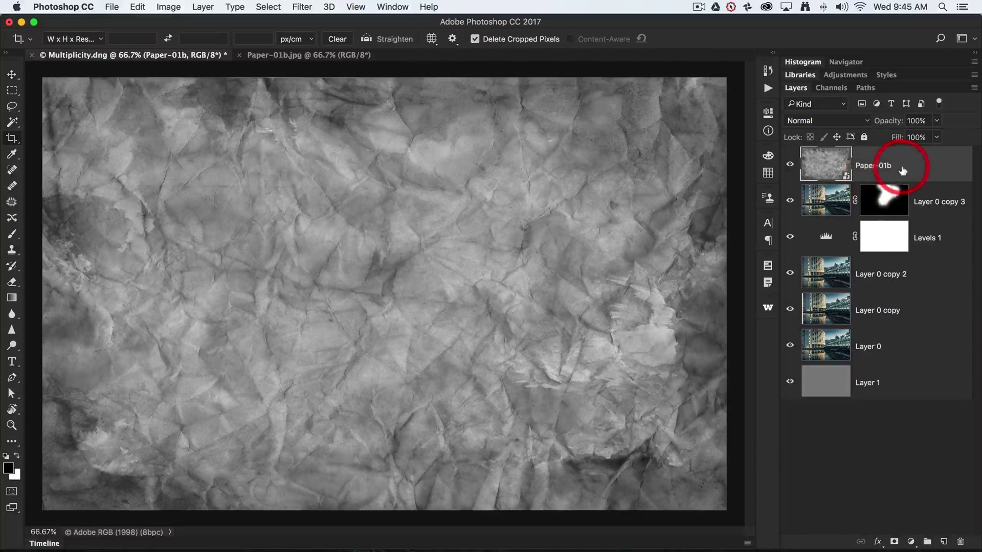